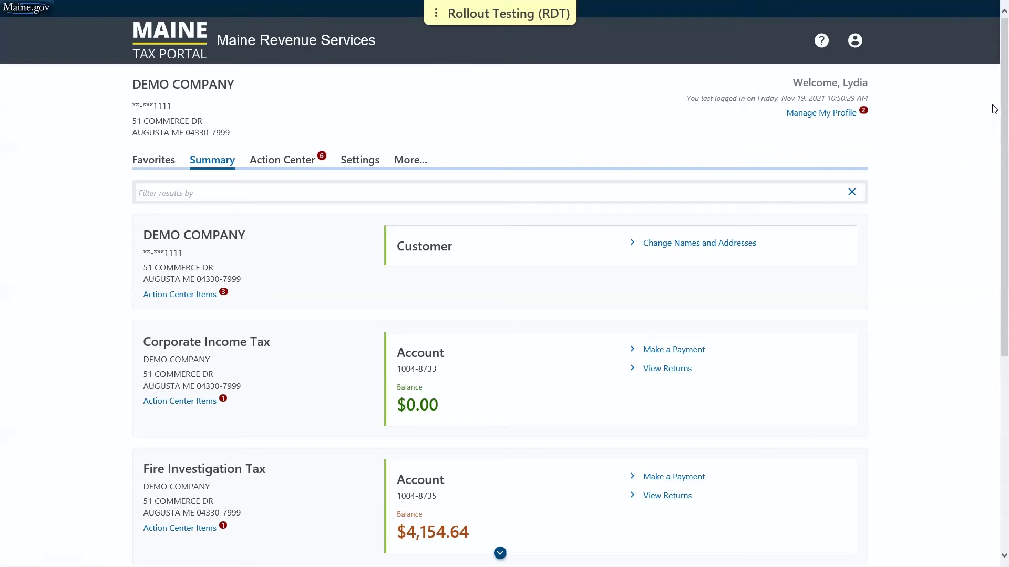
# Step: Open the Insurance Premiums Tax returns and start filing the 31-Dec-2021 return
pyautogui.scroll(-2, 993, 111)
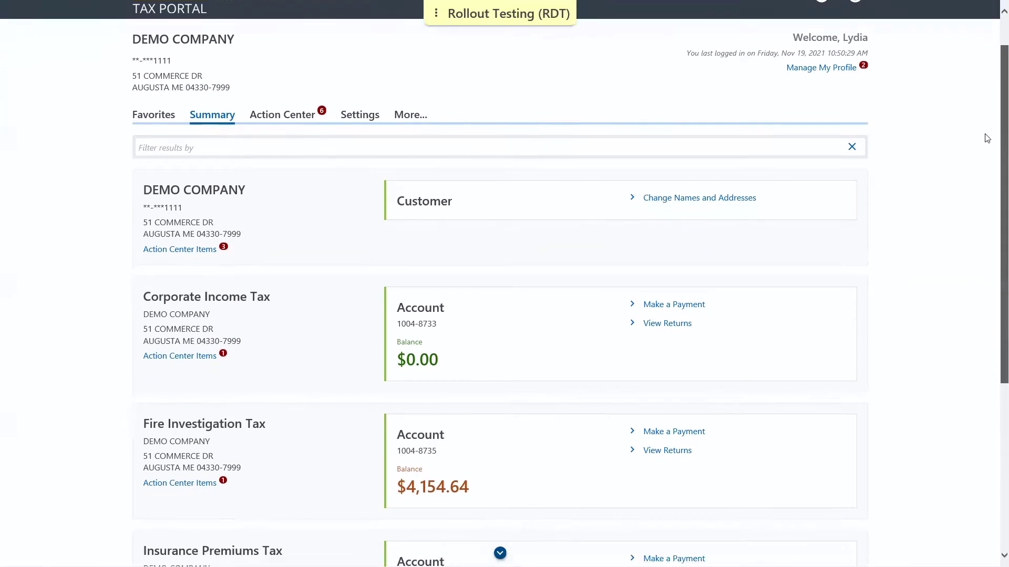
pyautogui.scroll(-3, 976, 165)
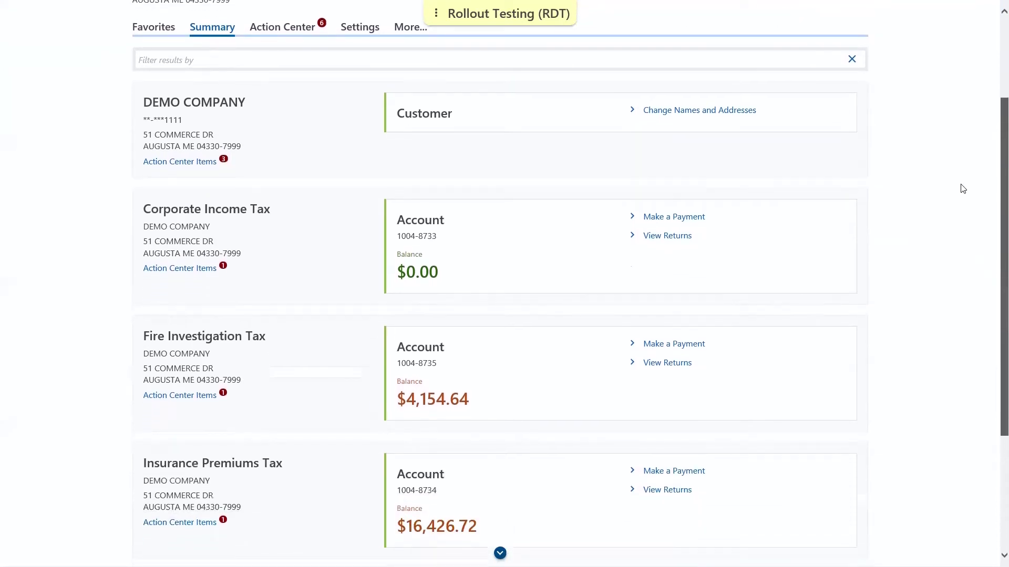
pyautogui.scroll(-1, 940, 255)
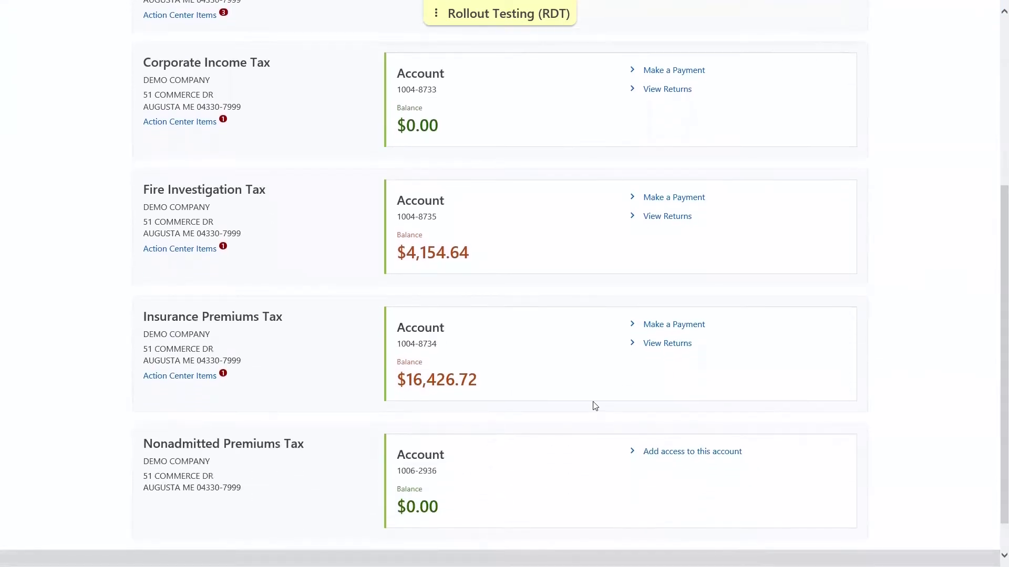
pyautogui.click(657, 345)
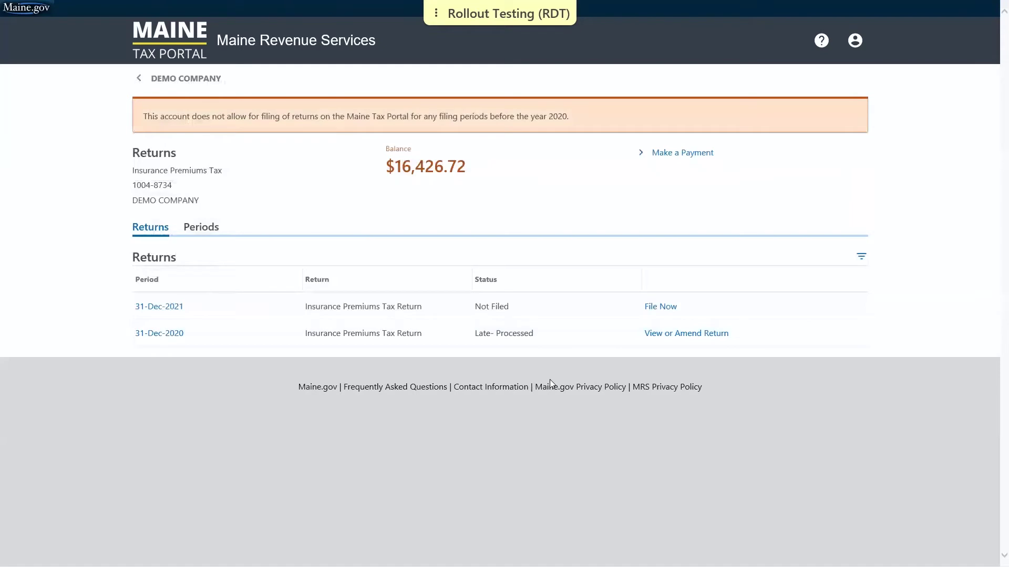
pyautogui.click(662, 308)
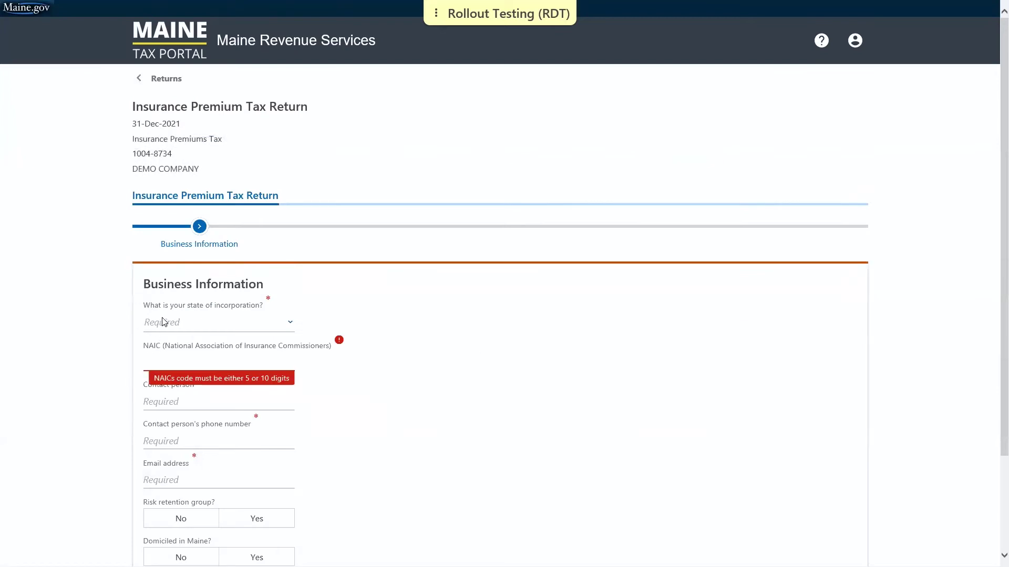
# Step: Set the state of incorporation to MAINE and the NAIC code to 12345
pyautogui.click(163, 322)
pyautogui.press('m')
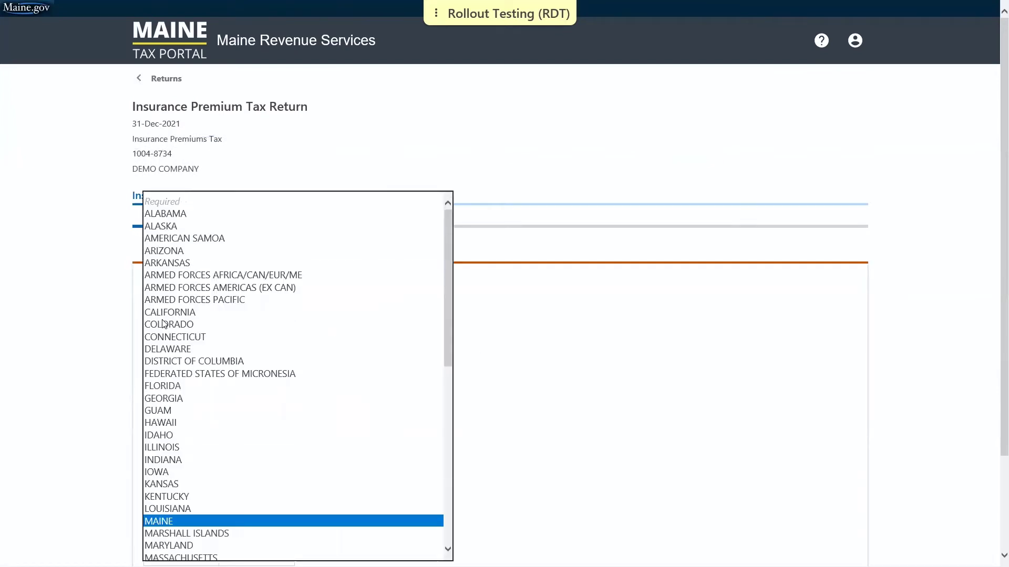
pyautogui.press('Return')
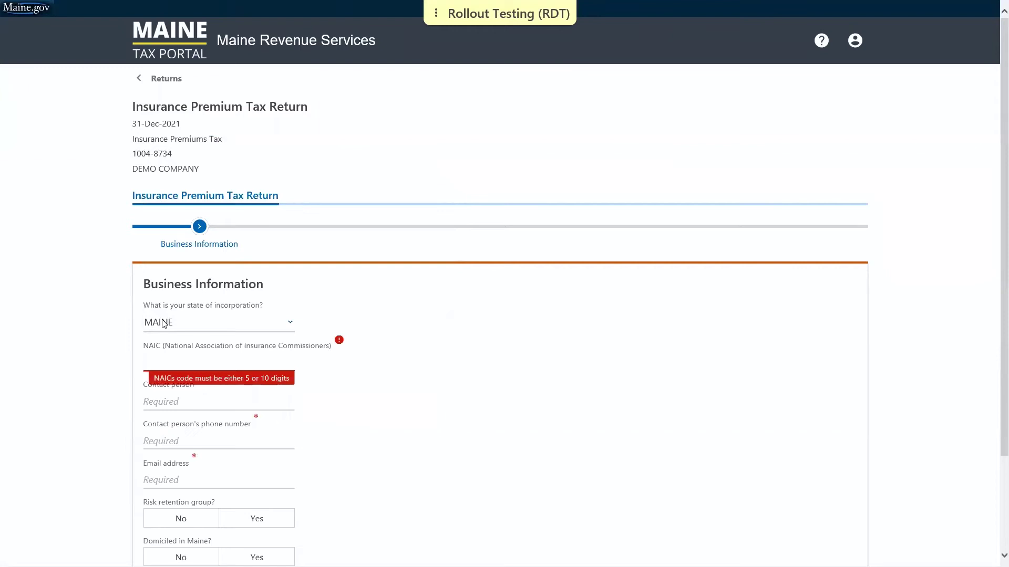
pyautogui.write('12345')
# Step: Fill in the contact person's name, phone number and e-mail address
pyautogui.press('Tab')
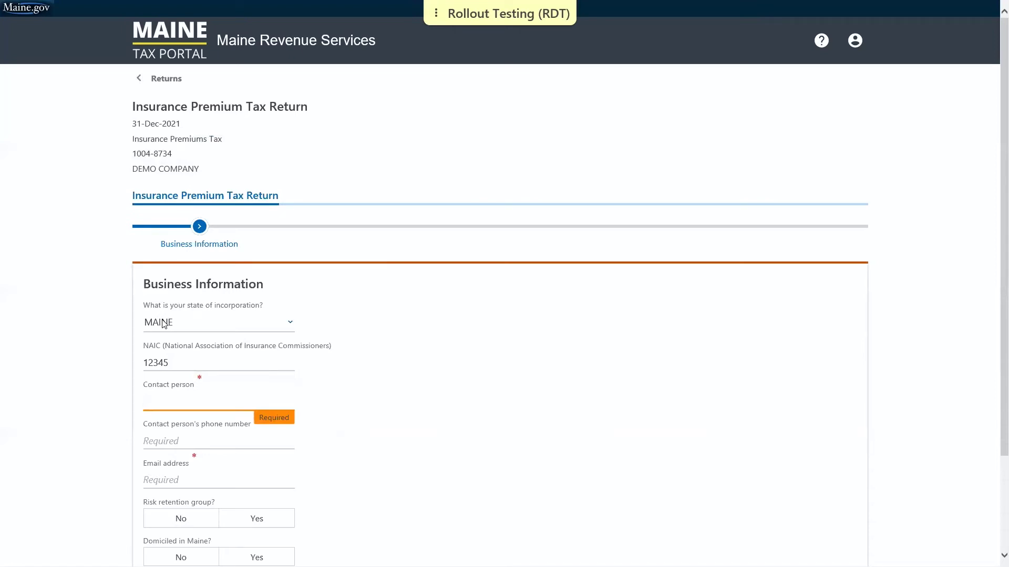
pyautogui.write('WILLIAM TAXPAYER')
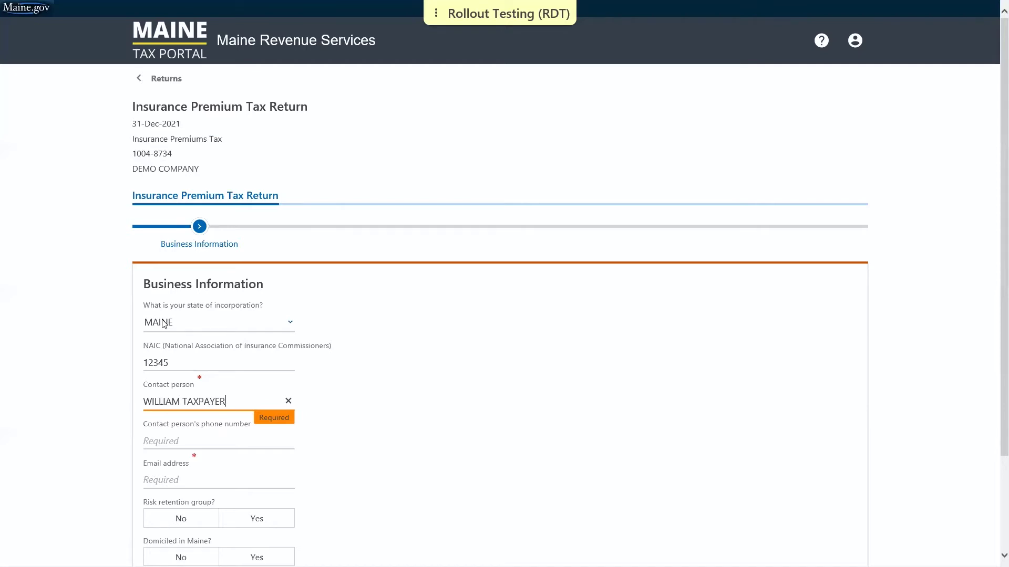
pyautogui.press('Tab')
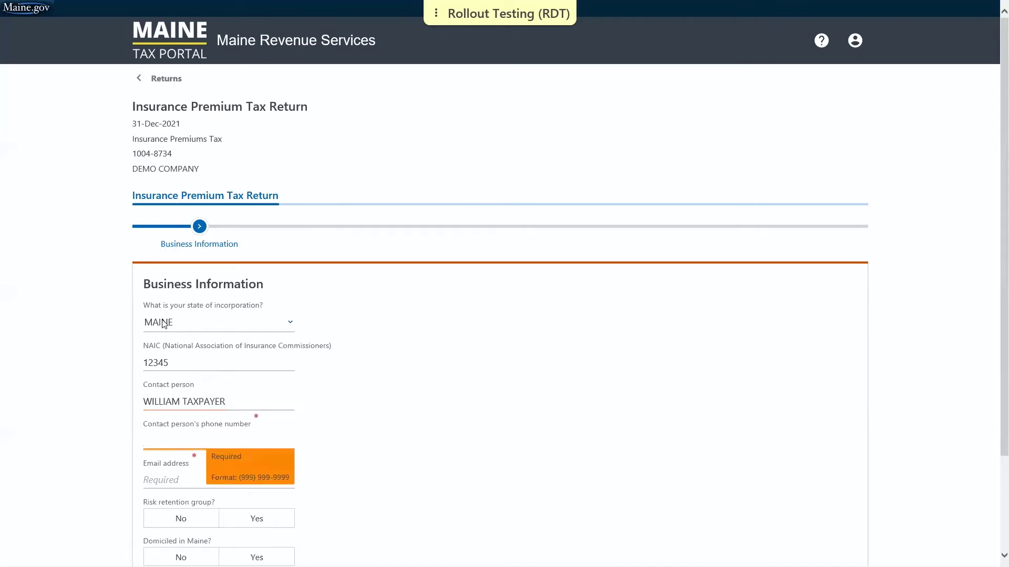
pyautogui.write('2071111111')
pyautogui.press('Tab')
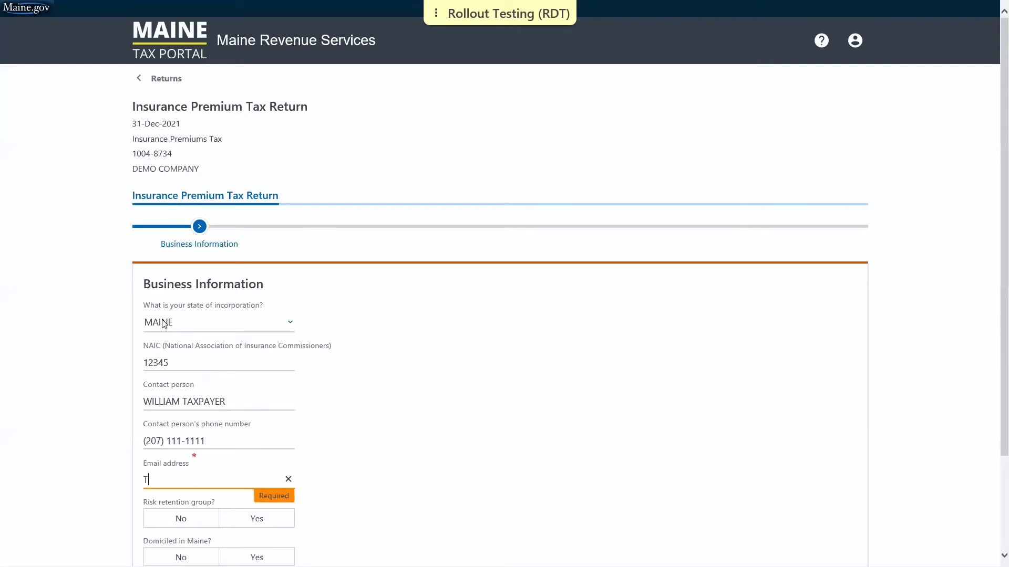
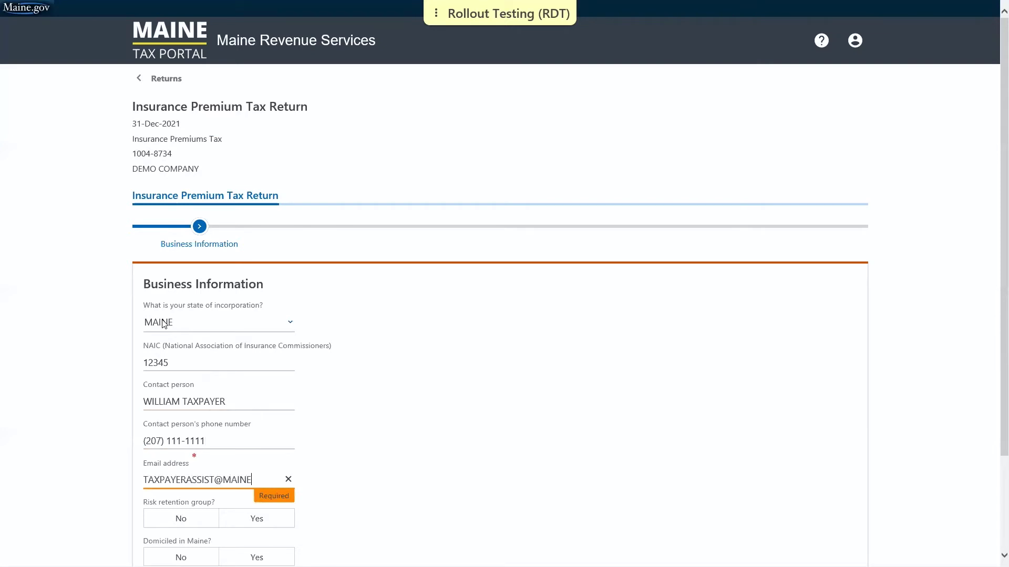
pyautogui.click(474, 455)
pyautogui.scroll(-3, 474, 455)
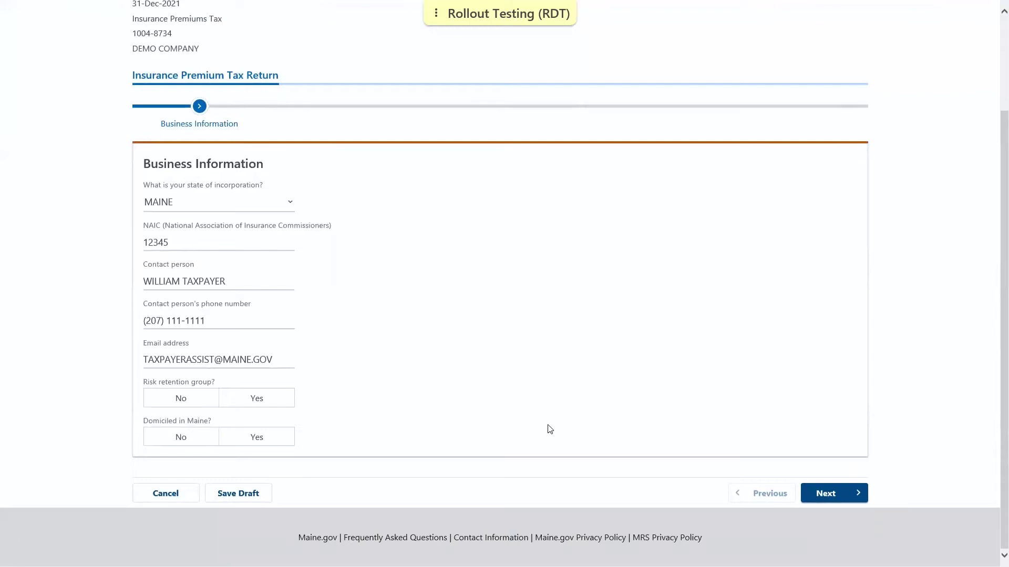
# Step: On the Preparer step, answer No to filing as a paid preparer and continue
pyautogui.click(850, 499)
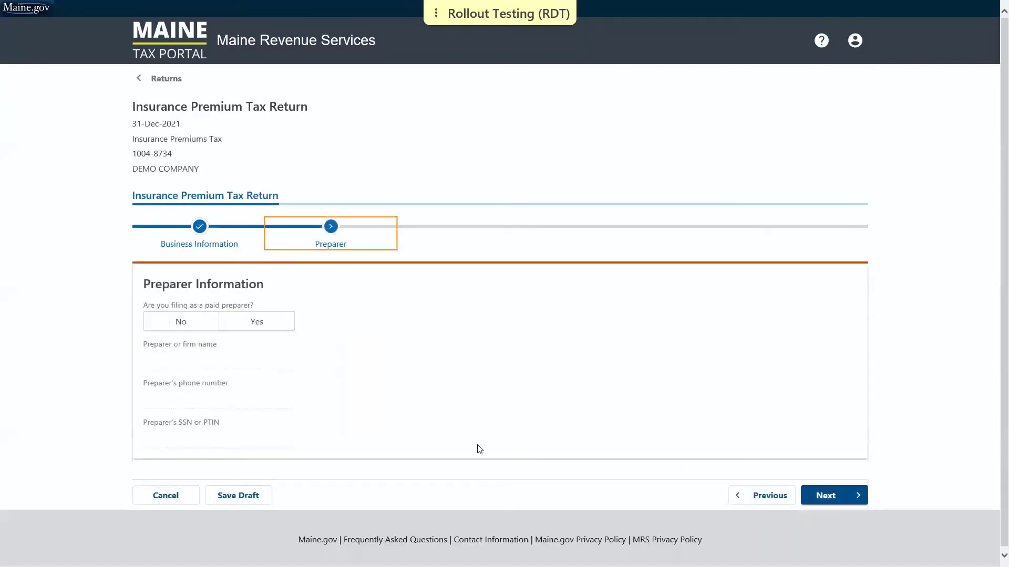
pyautogui.click(181, 327)
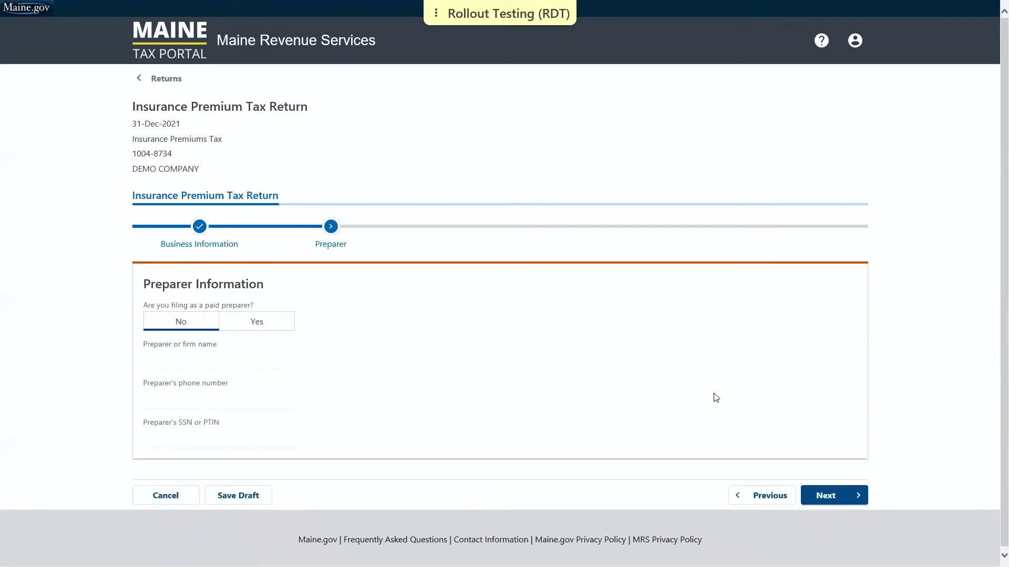
pyautogui.click(837, 503)
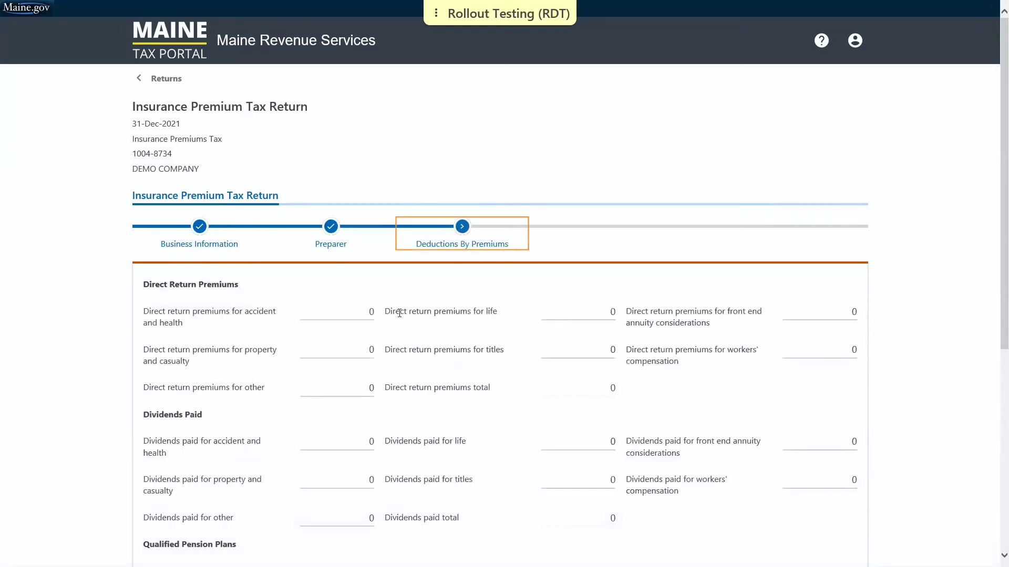
# Step: Enter 34500 life direct return premiums and 12500 life dividends, then continue past the 47,000 totals
pyautogui.scroll(-3, 293, 307)
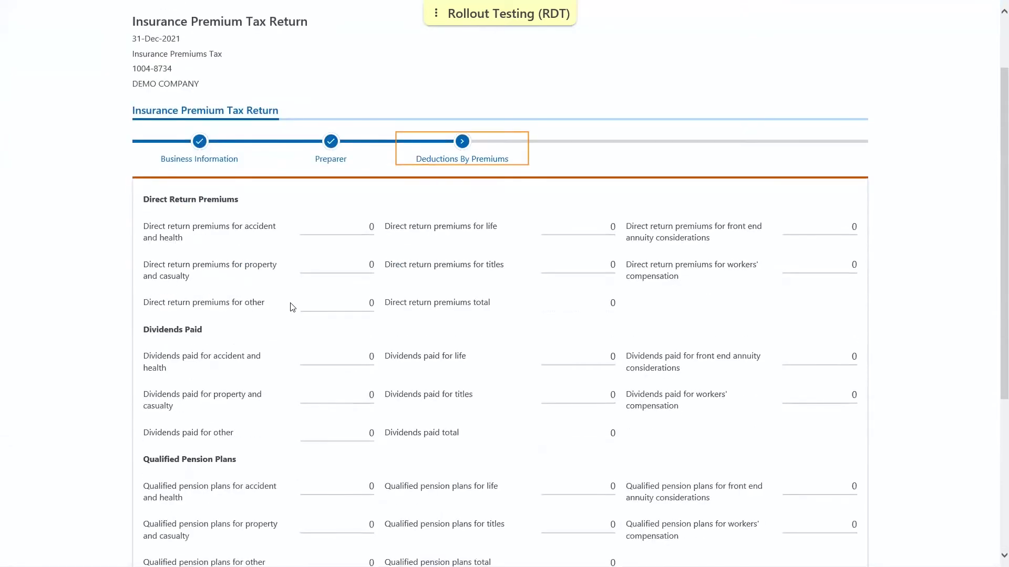
pyautogui.click(583, 142)
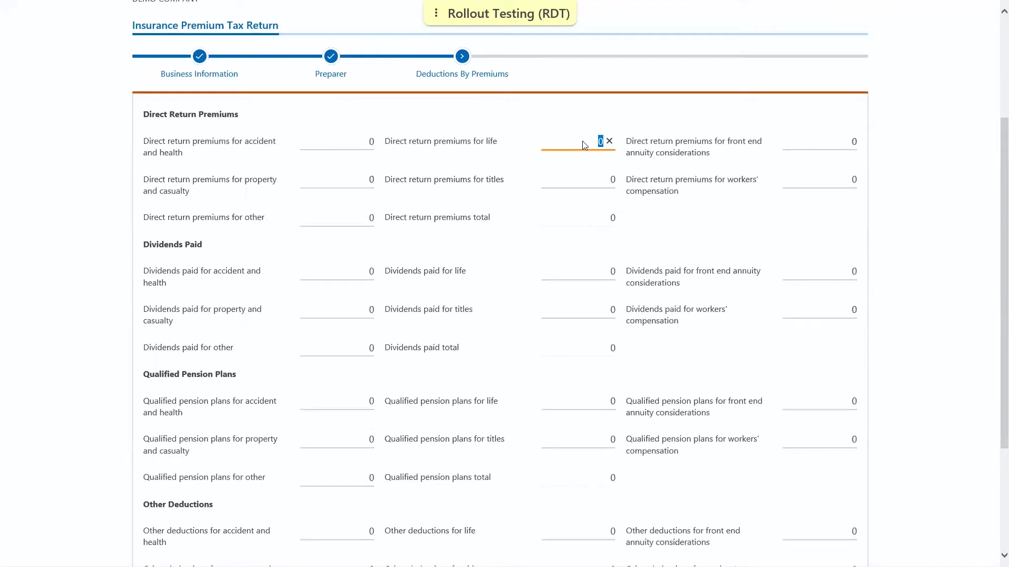
pyautogui.write('34500')
pyautogui.click(589, 277)
pyautogui.write('12500')
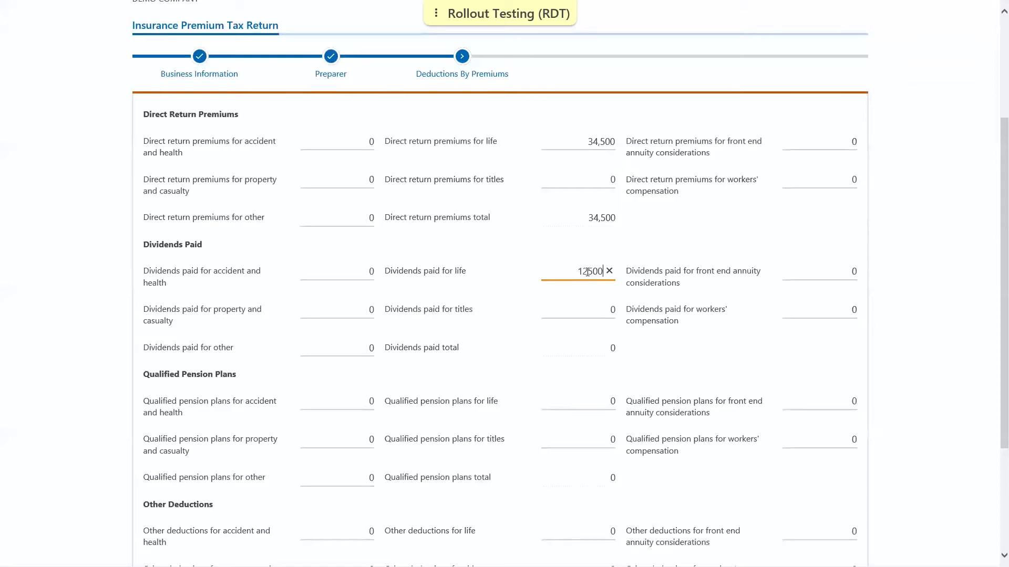
pyautogui.scroll(-2, 447, 452)
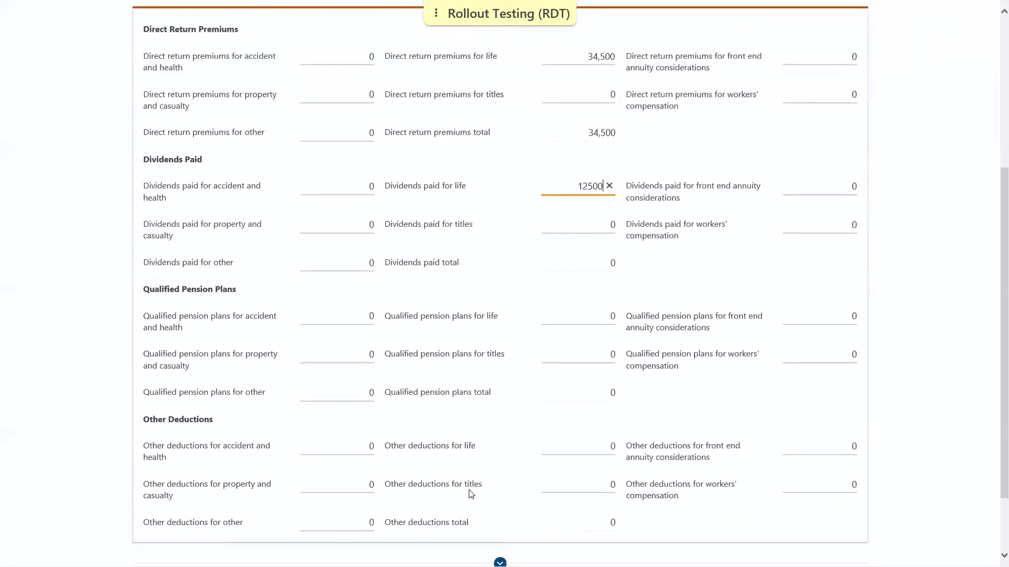
pyautogui.scroll(-2, 470, 494)
pyautogui.click(657, 489)
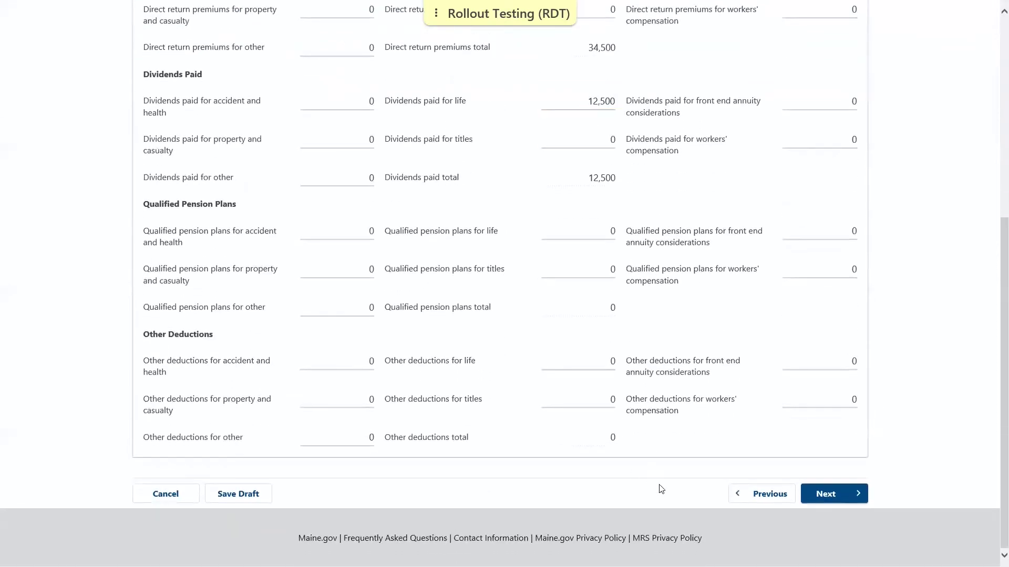
pyautogui.click(841, 495)
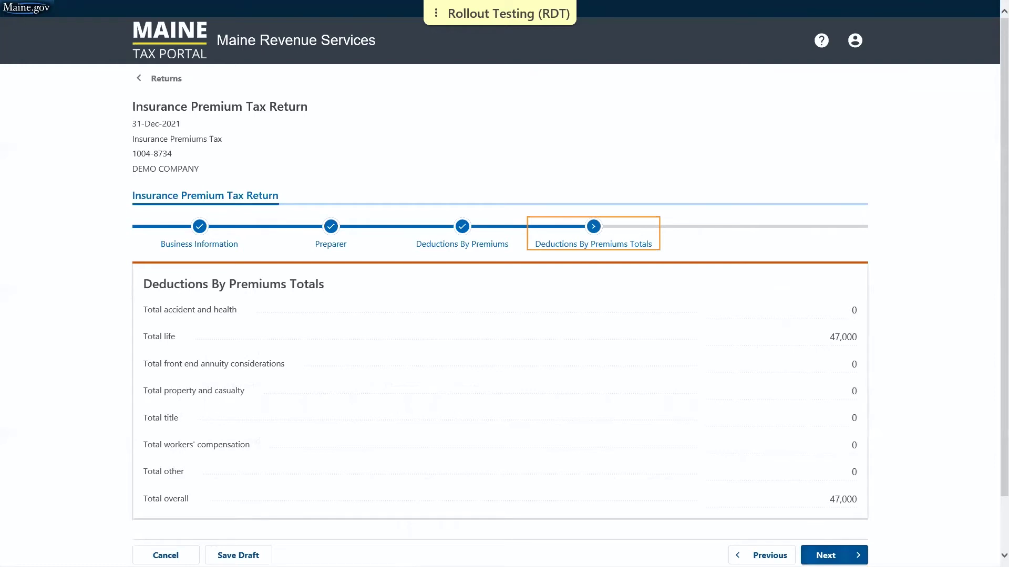
pyautogui.click(826, 555)
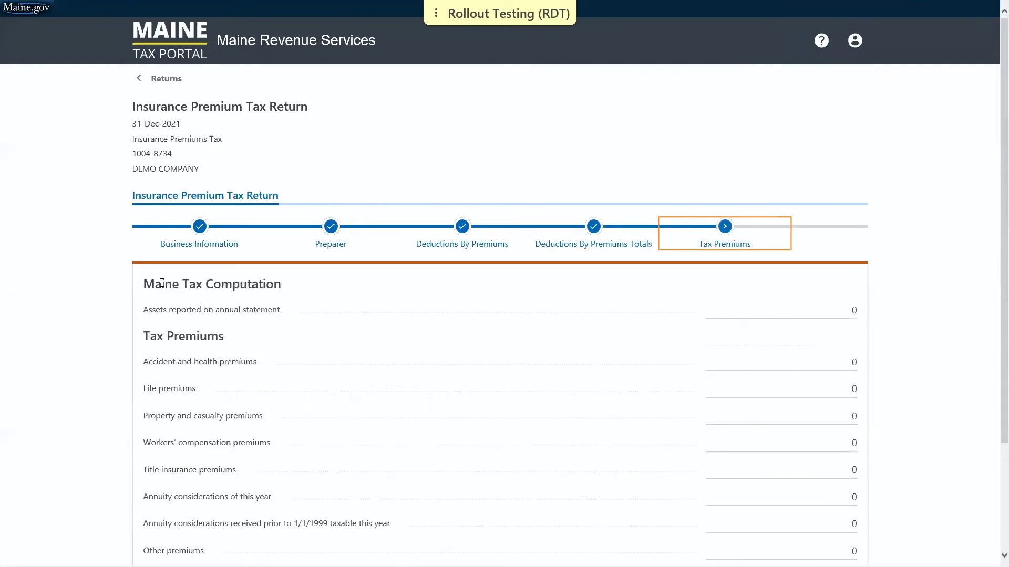
# Step: Enter premiums of 36850 accident and health, 12540 property and casualty, and 34,200 other
pyautogui.scroll(-3, 162, 282)
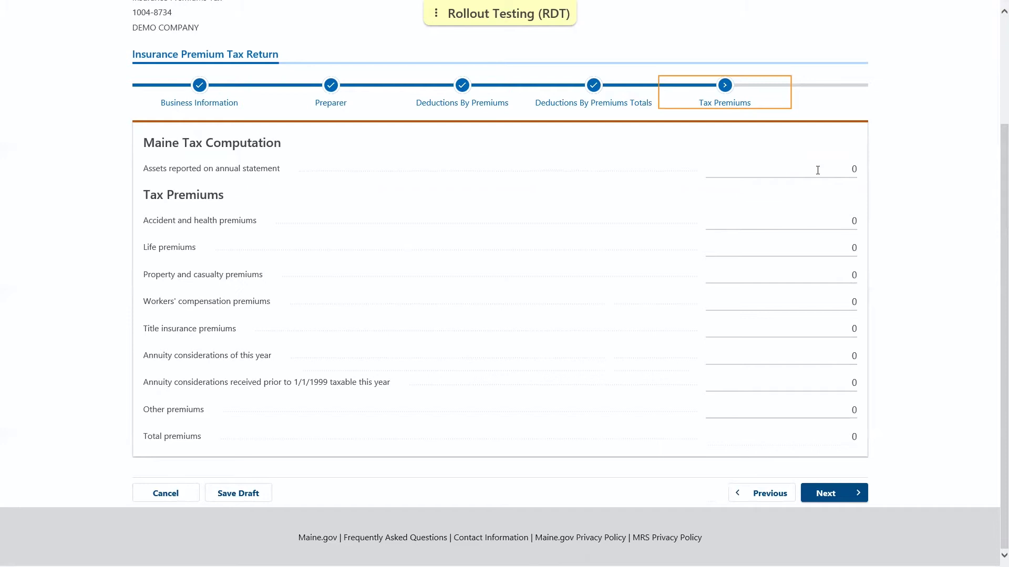
pyautogui.click(774, 220)
pyautogui.write('36')
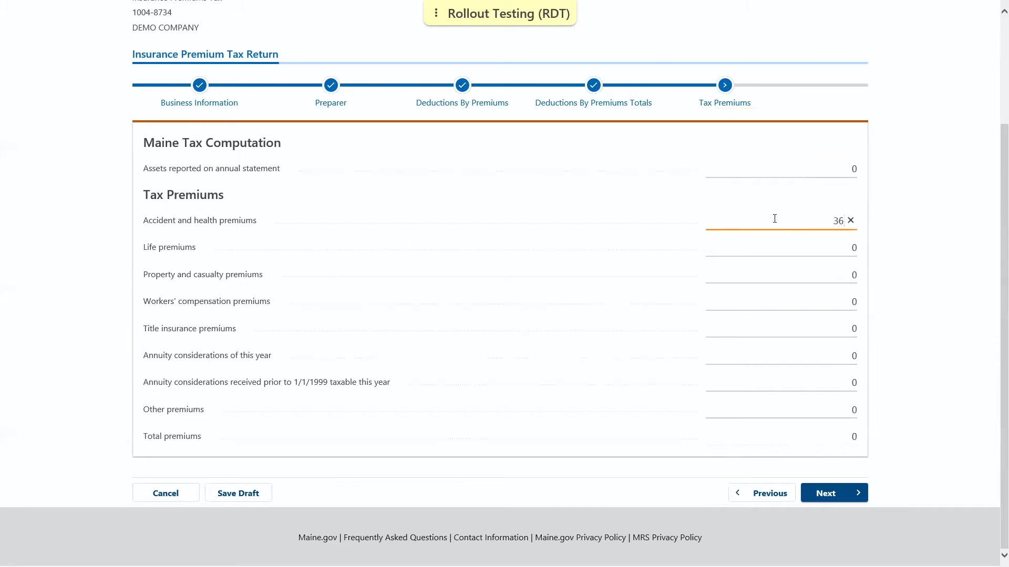
pyautogui.write('850')
pyautogui.press('Tab')
pyautogui.press('Tab')
pyautogui.write('12')
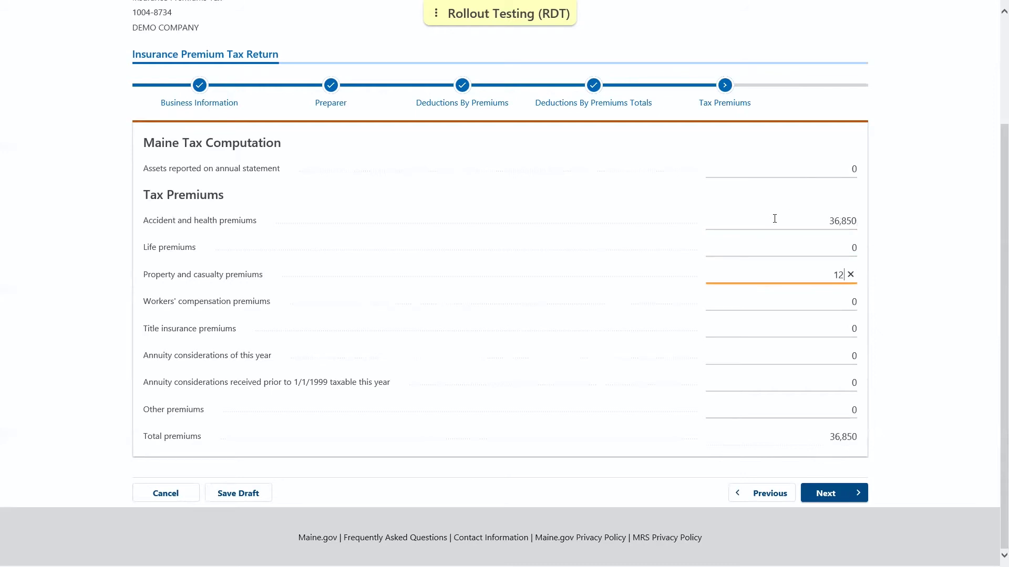
pyautogui.write('540')
pyautogui.click(812, 418)
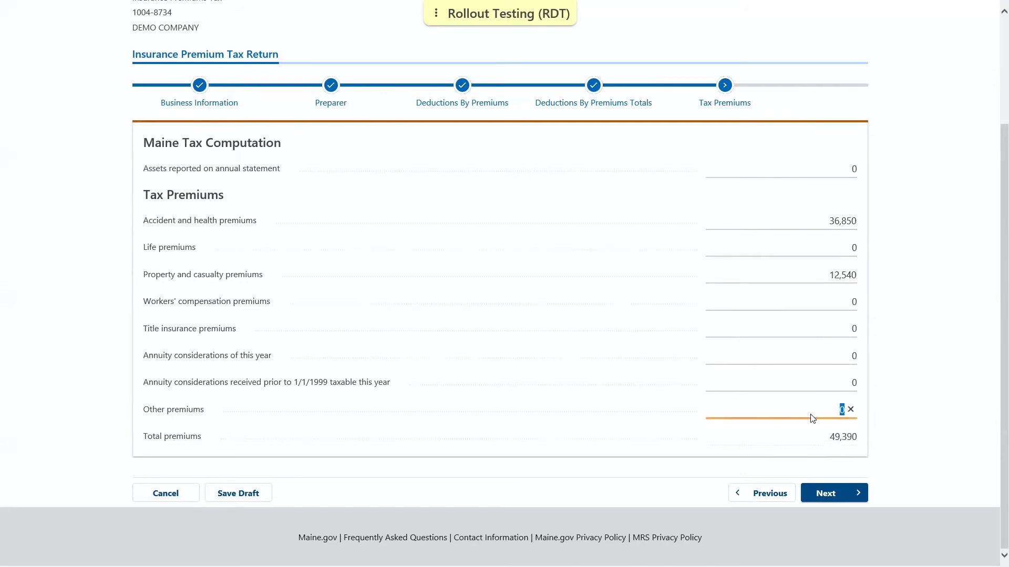
pyautogui.write('34,')
pyautogui.write('20')
pyautogui.write('0')
pyautogui.click(567, 467)
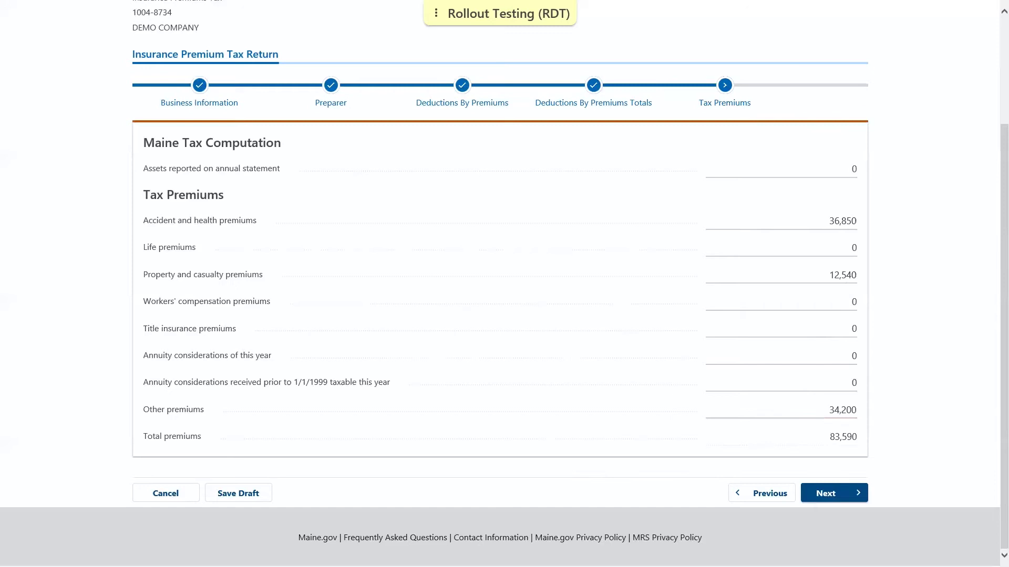
pyautogui.click(858, 495)
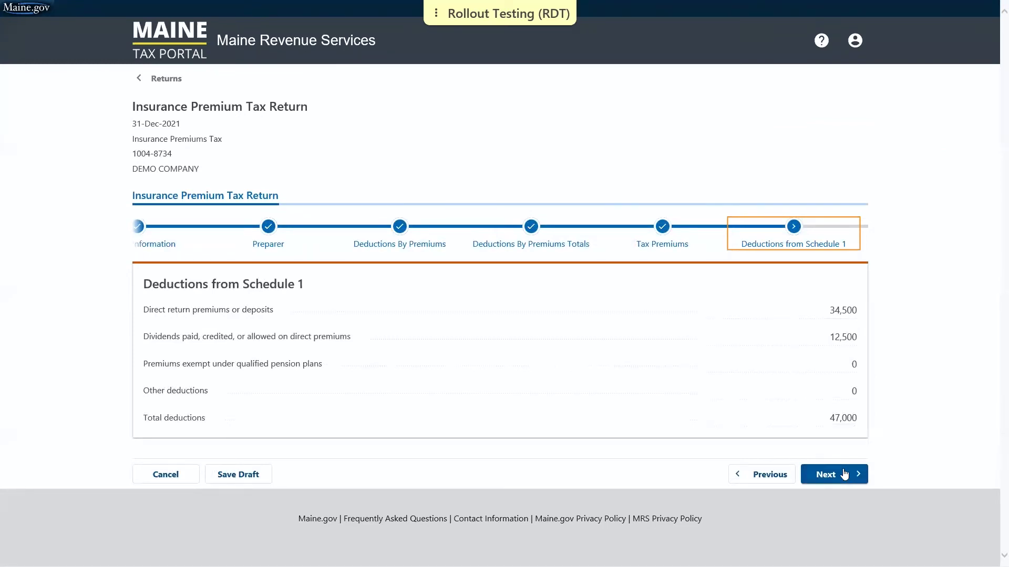
# Step: Continue past Schedule 1 deductions and the 732 tax calculation to Credit Calculation
pyautogui.click(844, 475)
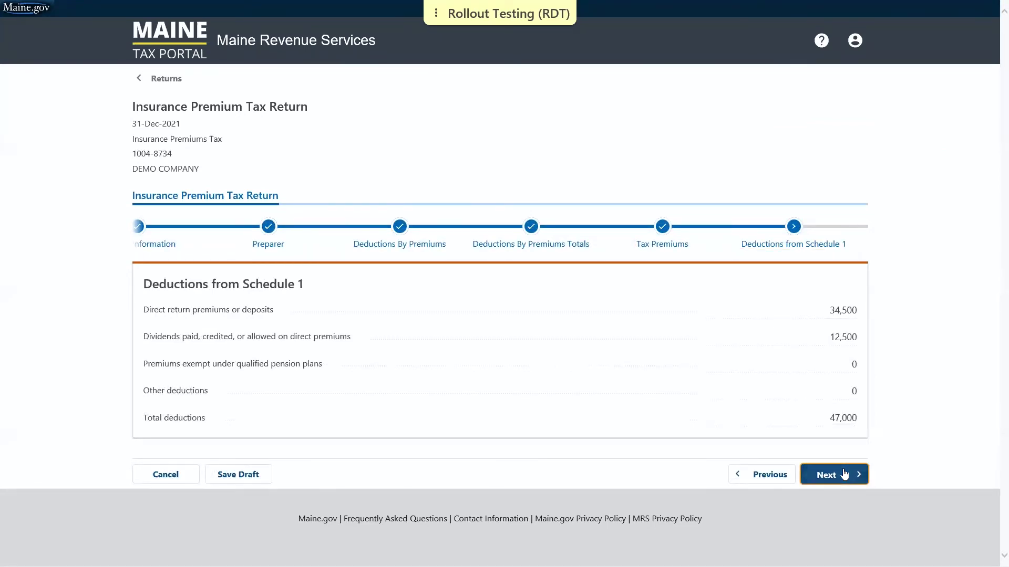
pyautogui.click(844, 475)
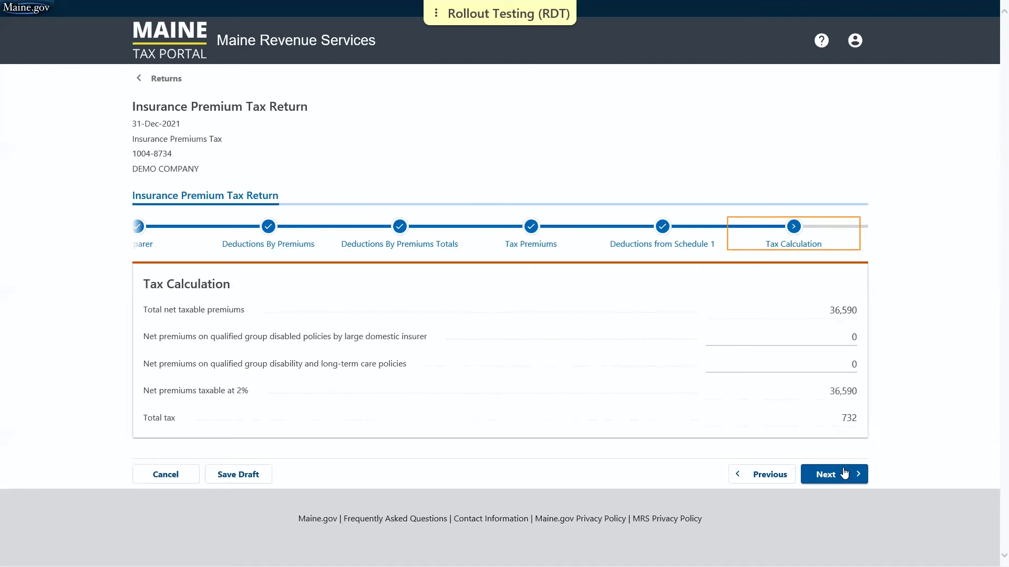
pyautogui.click(844, 474)
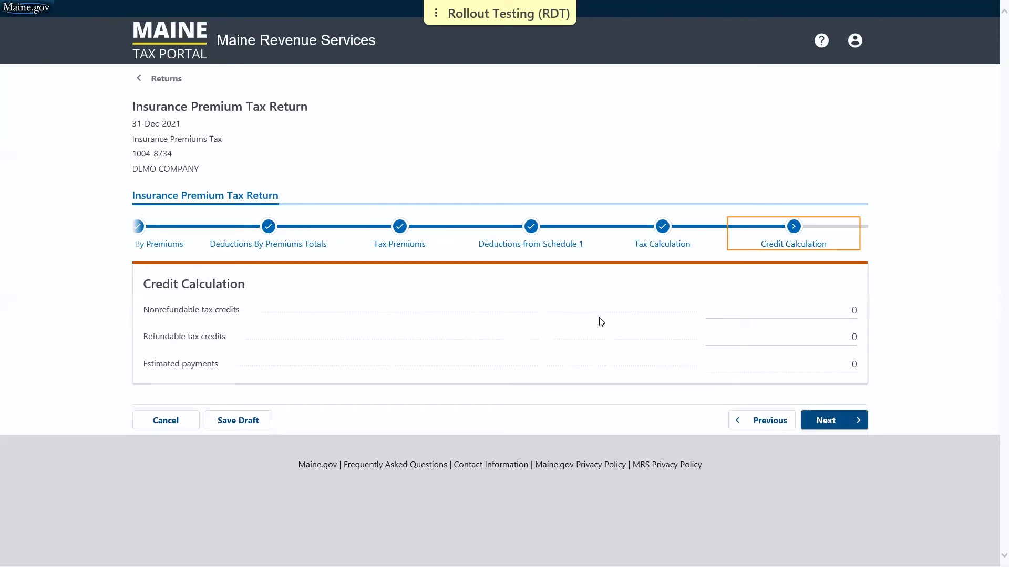
pyautogui.click(835, 421)
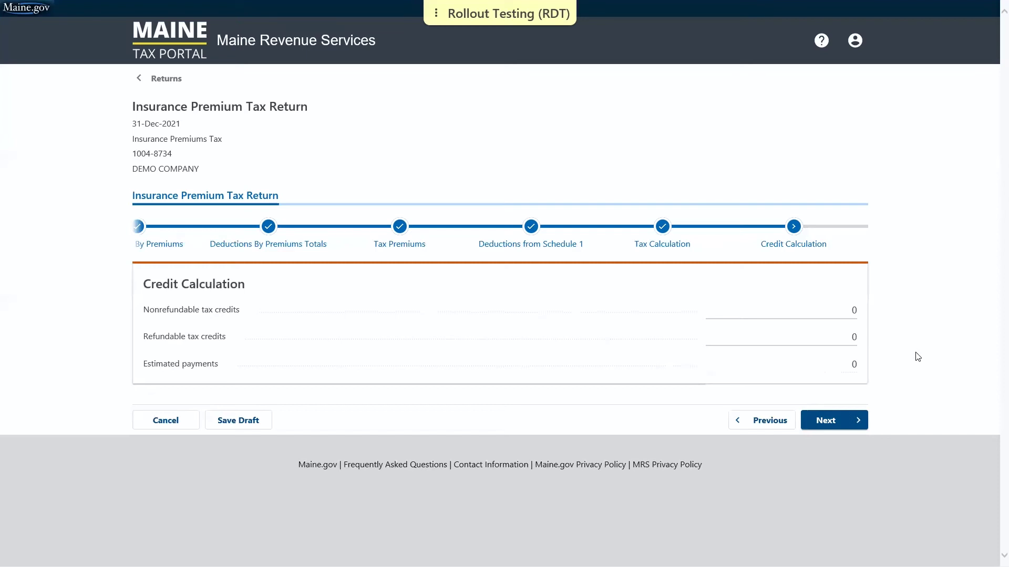
# Step: Add Insurance Attachment.pdf with the description 'Demo' on the Attachments step
pyautogui.click(830, 423)
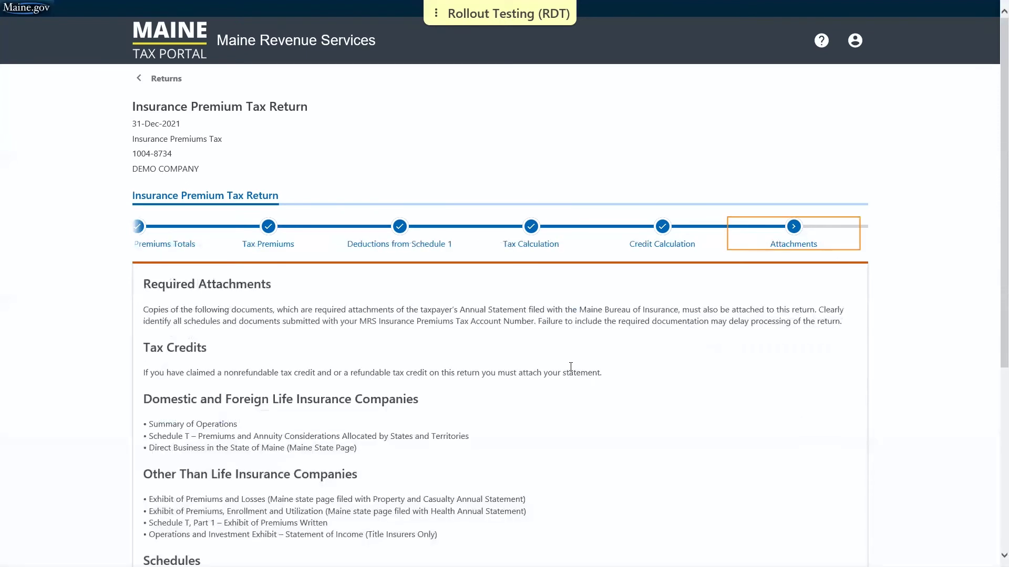
pyautogui.scroll(-2, 378, 294)
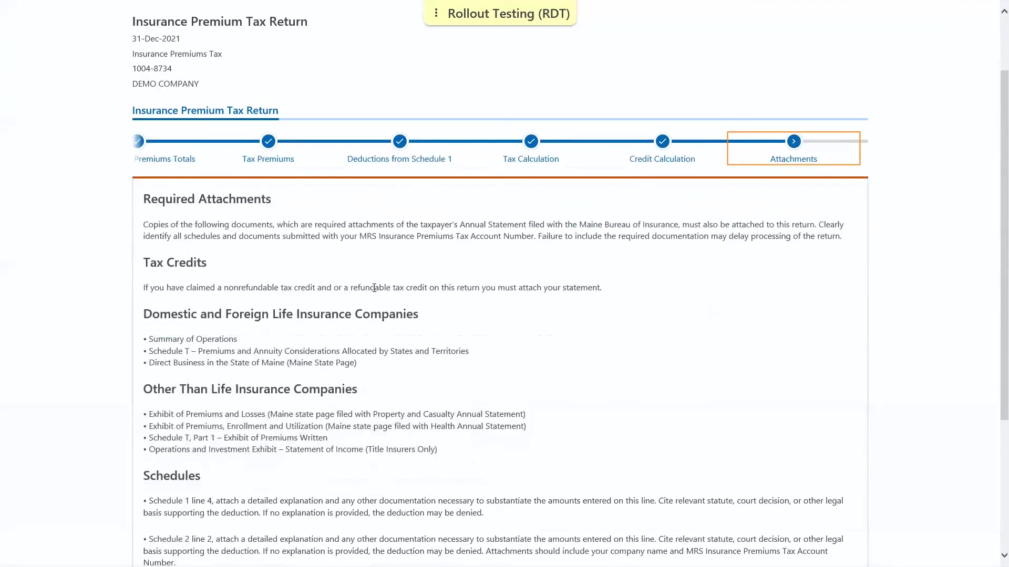
pyautogui.scroll(-3, 375, 293)
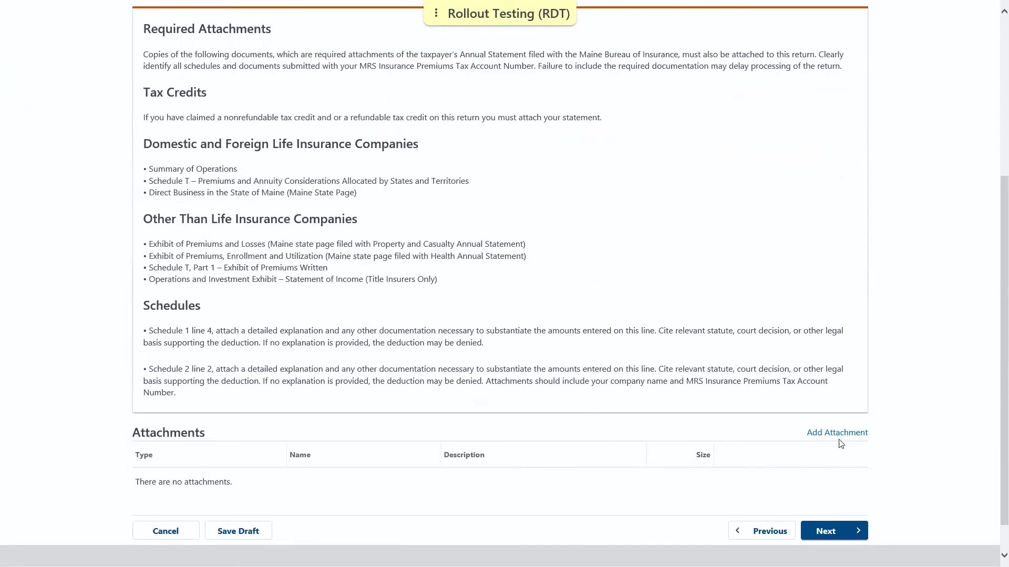
pyautogui.click(852, 436)
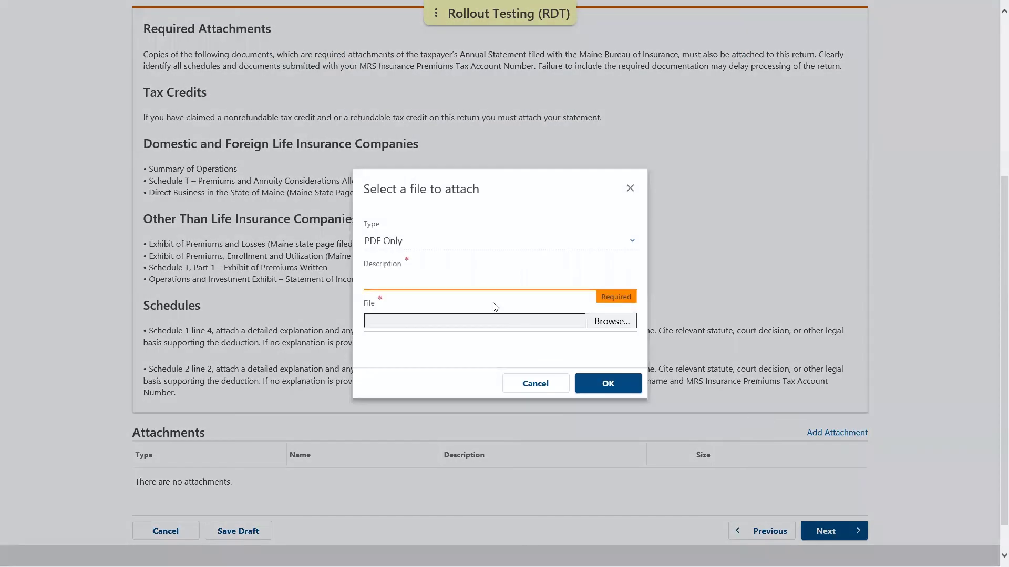
pyautogui.click(407, 277)
pyautogui.write('Demo')
pyautogui.click(611, 321)
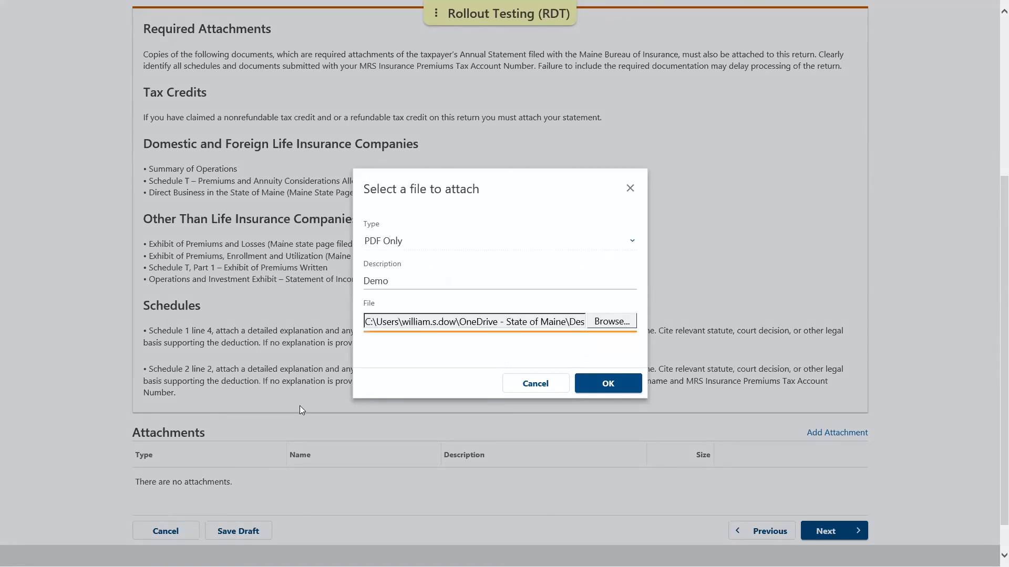
pyautogui.click(608, 383)
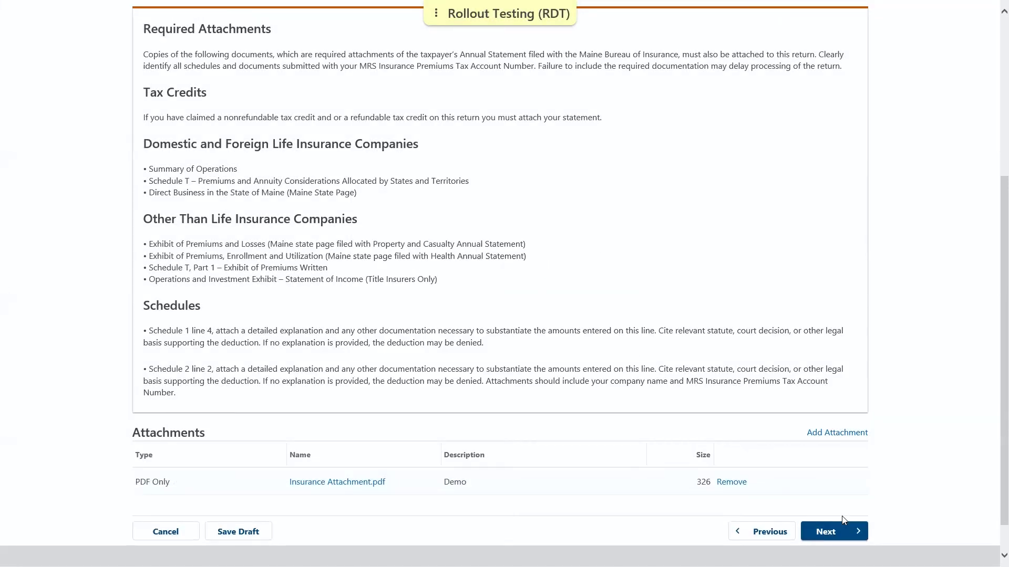
# Step: On the Balance step, choose Yes to pay the amount due now
pyautogui.click(827, 531)
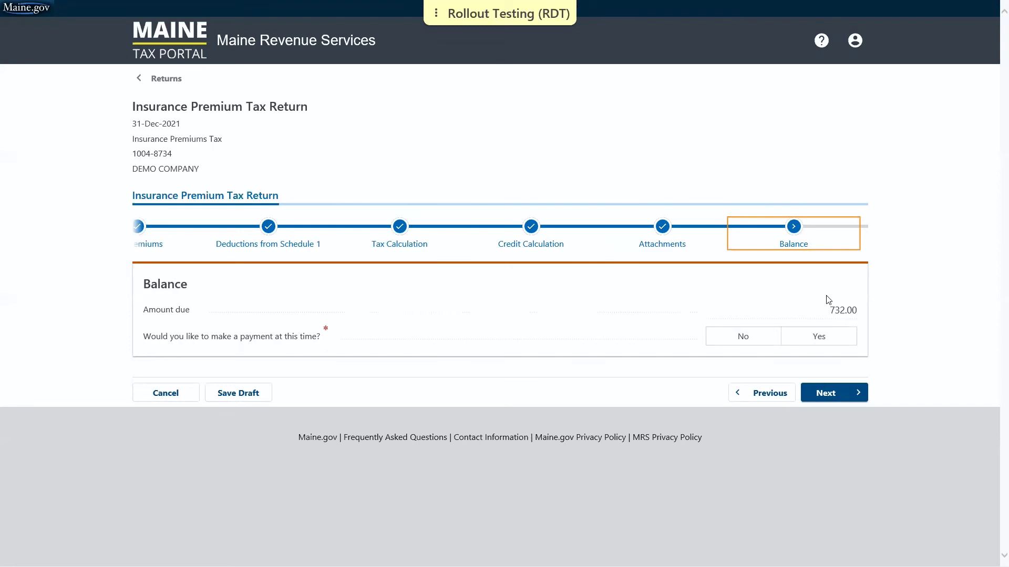
pyautogui.click(835, 338)
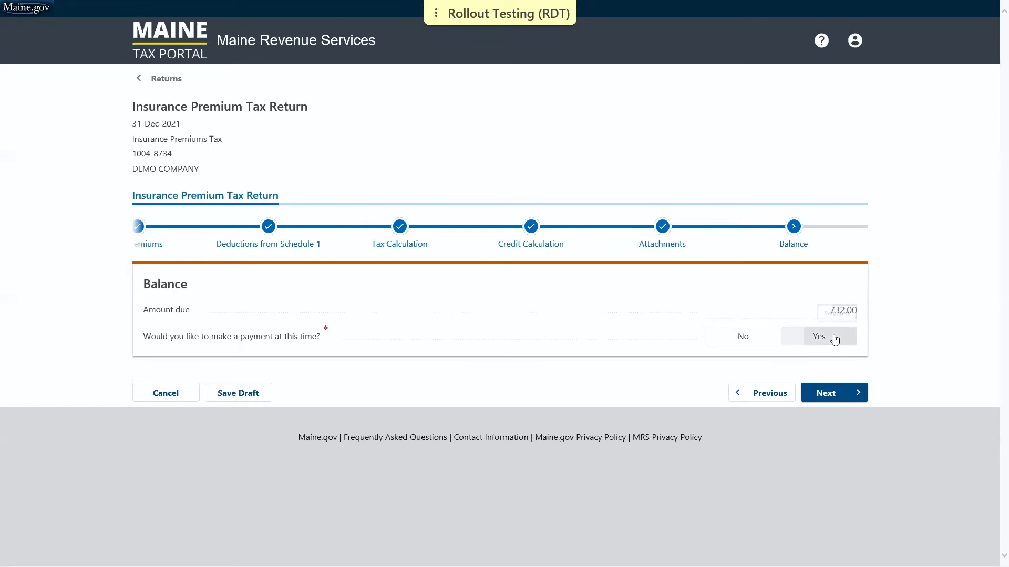
pyautogui.click(826, 395)
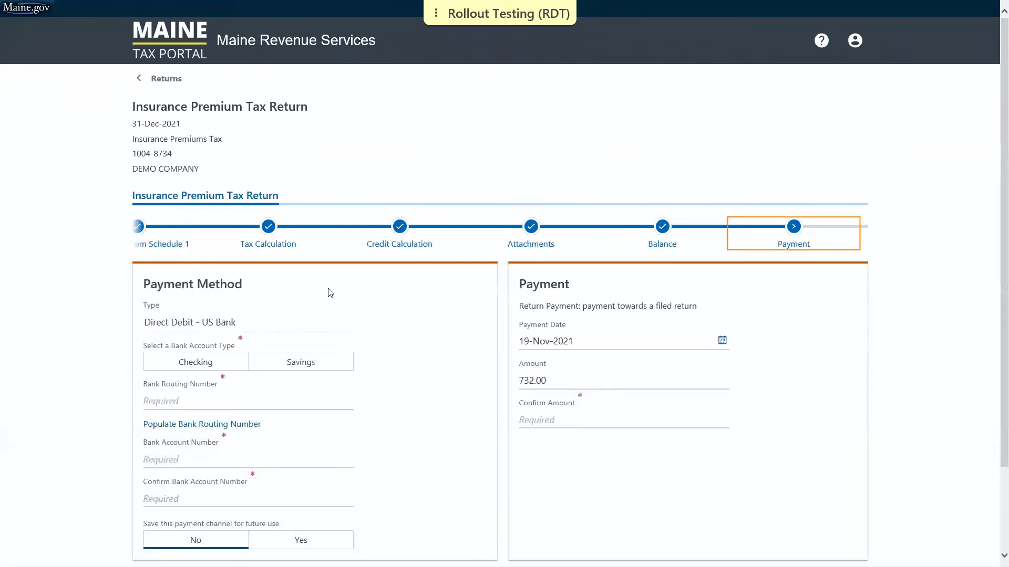
# Step: Set a checking-account direct debit with routing number, account number 11 confirmed, and amount 732
pyautogui.scroll(-2, 331, 297)
pyautogui.click(178, 279)
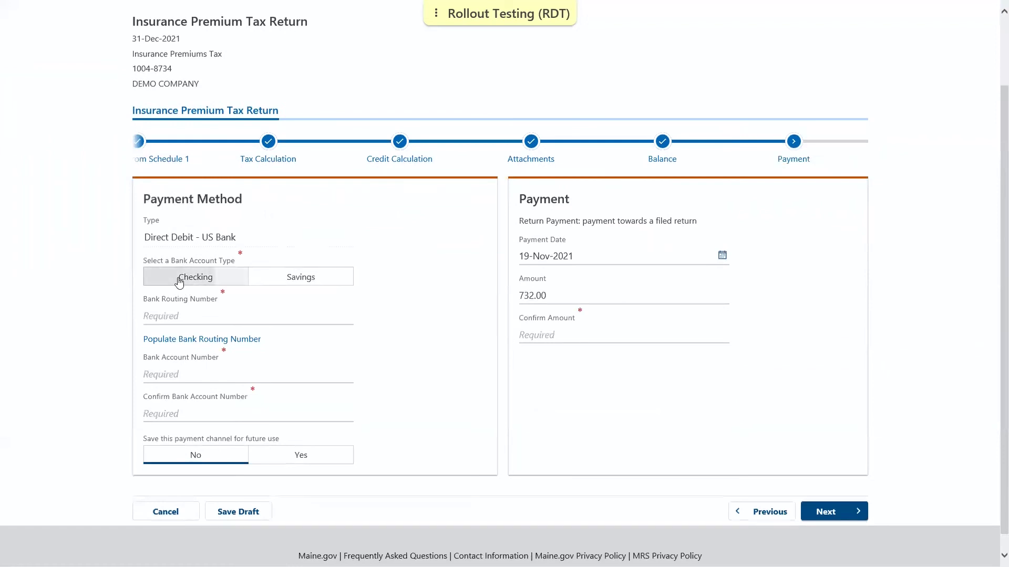
pyautogui.click(181, 340)
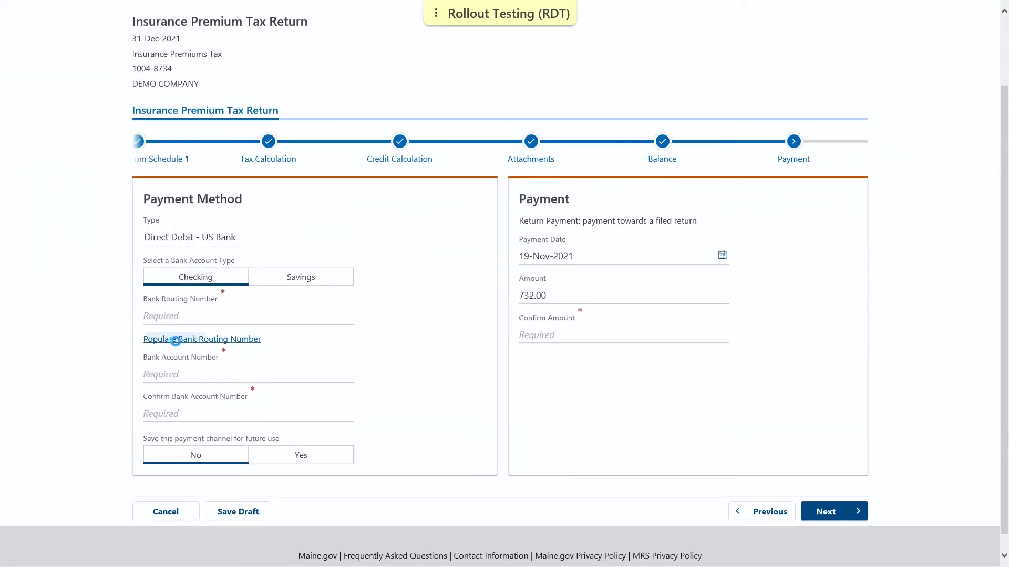
pyautogui.click(156, 387)
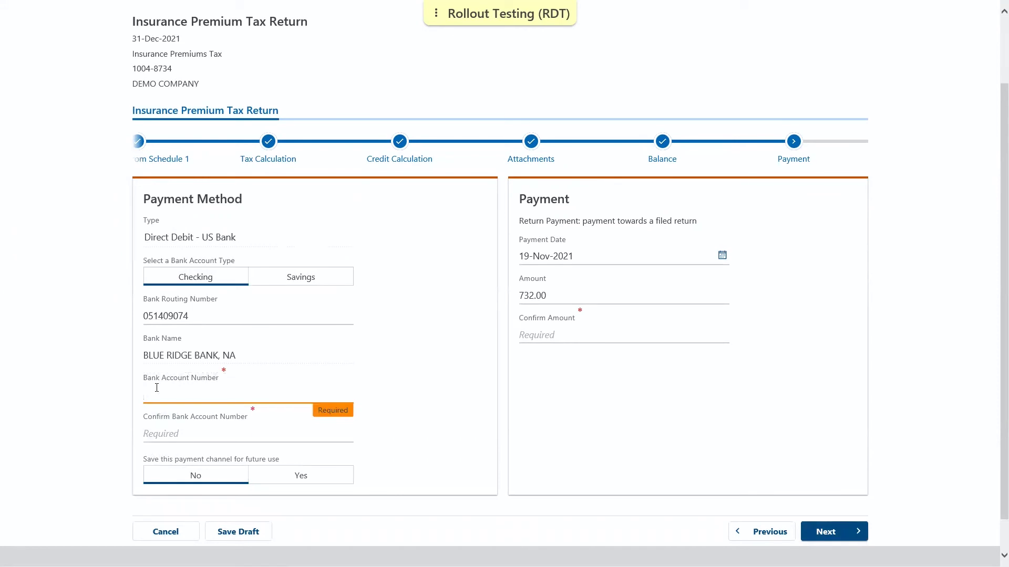
pyautogui.write('11')
pyautogui.click(170, 440)
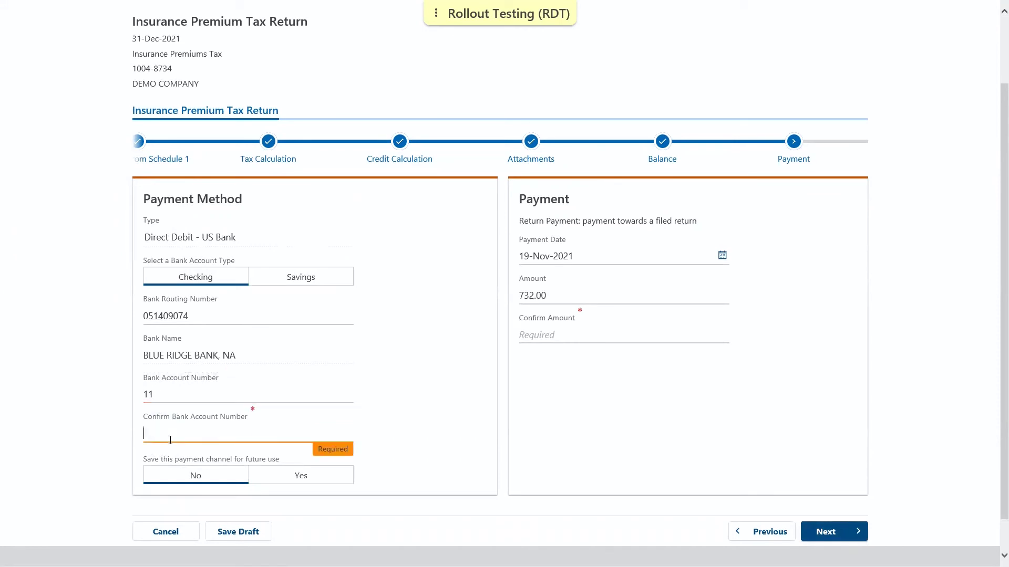
pyautogui.write('11')
pyautogui.click(549, 331)
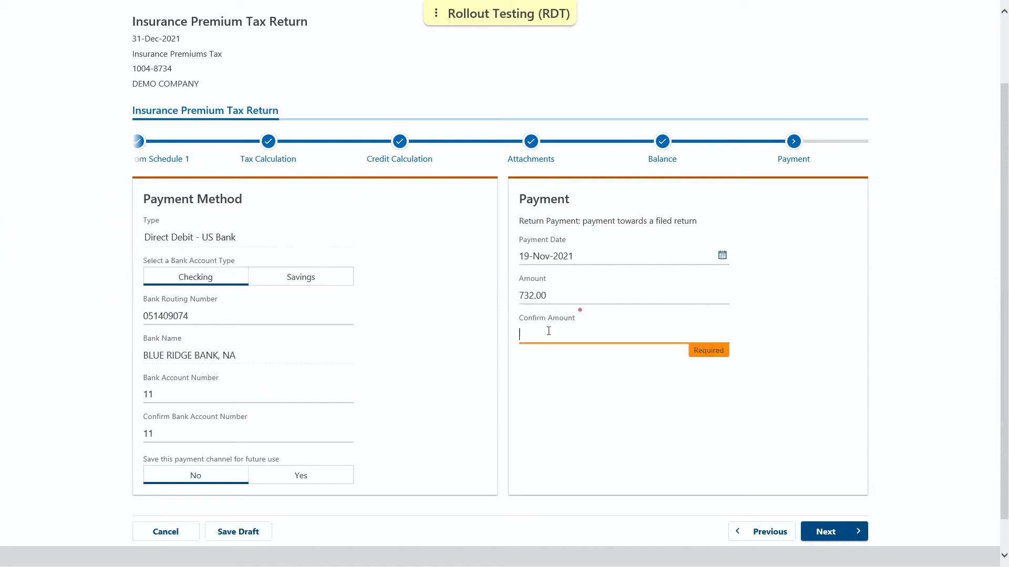
pyautogui.write('732')
pyautogui.click(590, 399)
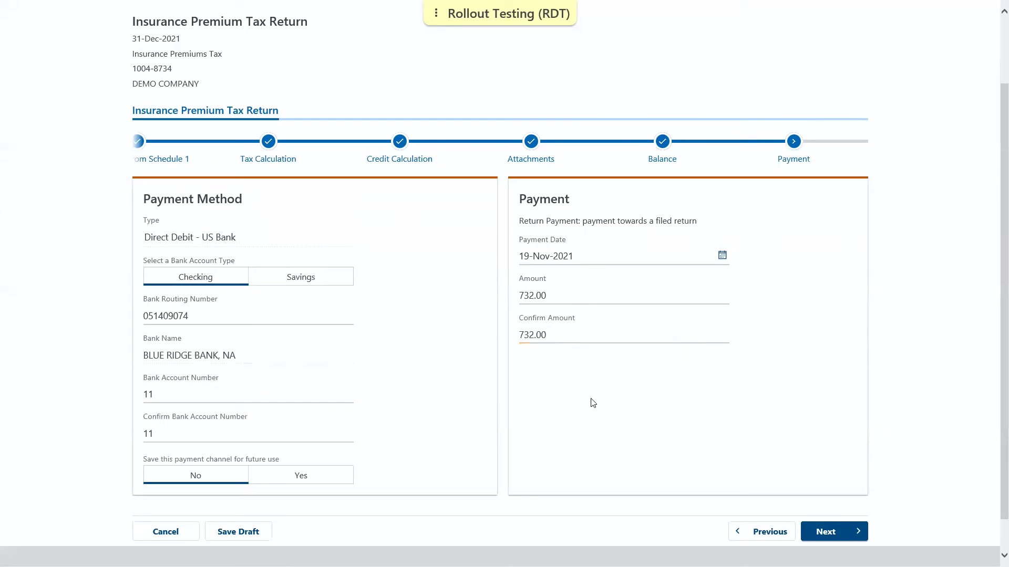
pyautogui.click(722, 256)
pyautogui.click(777, 323)
# Step: Review the return summary and continue to the Declaration step
pyautogui.click(856, 533)
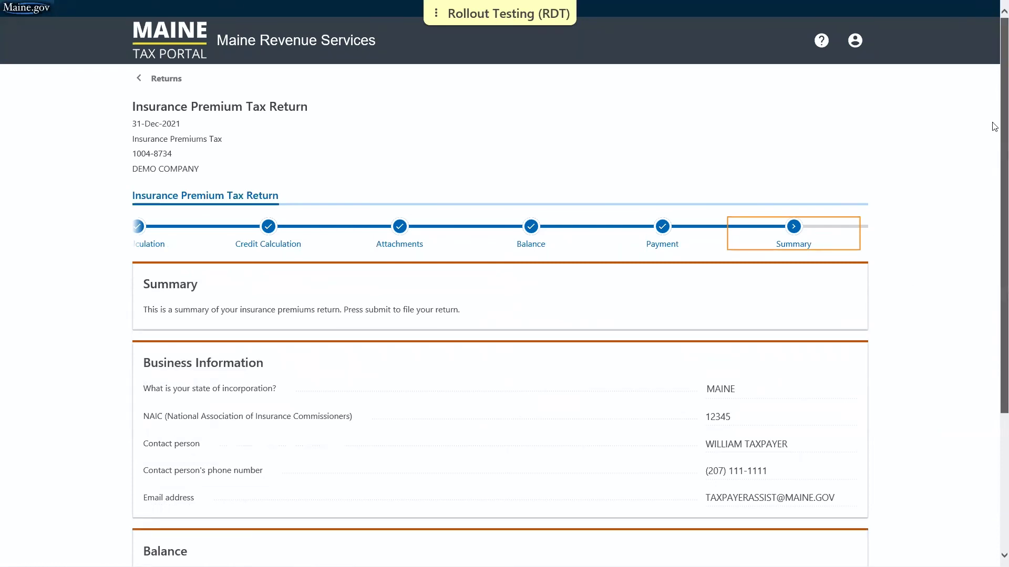
pyautogui.scroll(-2, 995, 183)
pyautogui.scroll(-2, 994, 182)
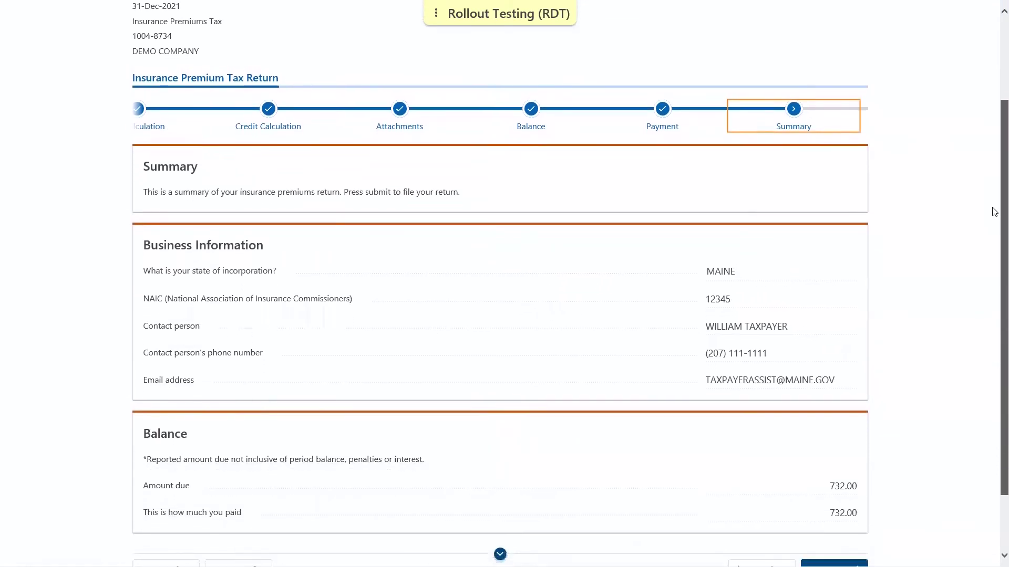
pyautogui.scroll(-1, 994, 232)
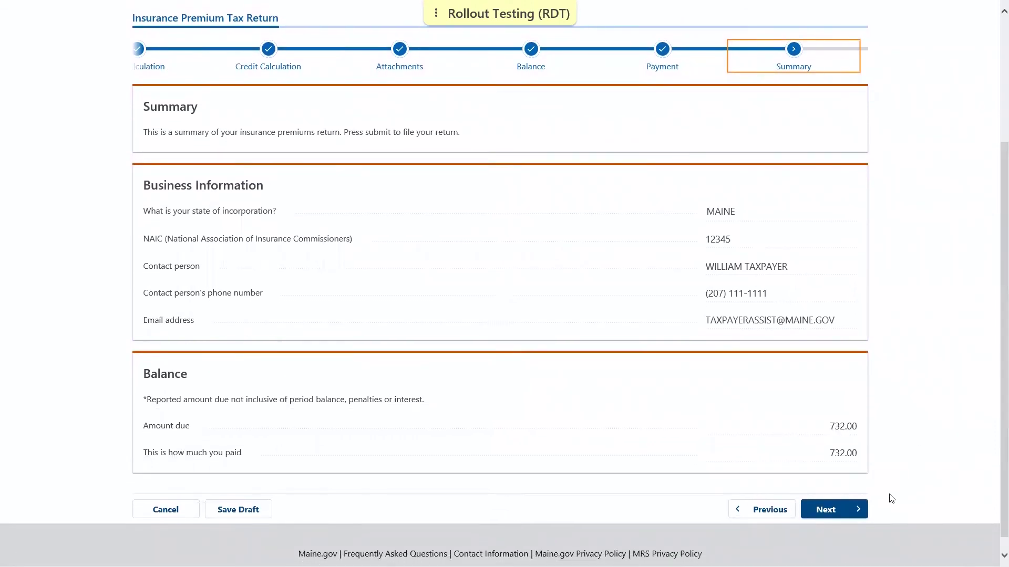
pyautogui.click(848, 516)
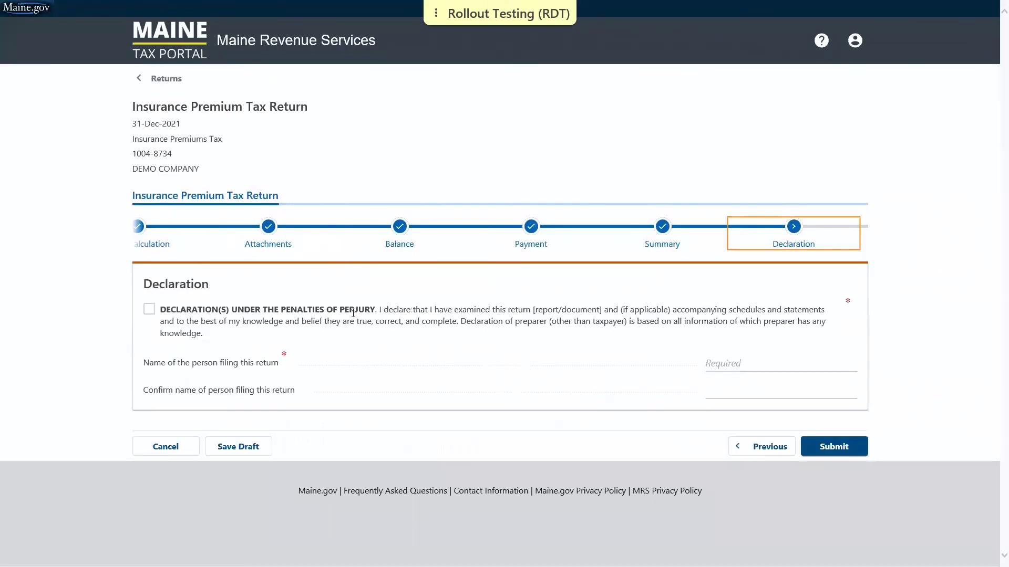
# Step: Accept the perjury declaration, enter and confirm the filer's name, and submit the return
pyautogui.click(353, 313)
pyautogui.click(720, 362)
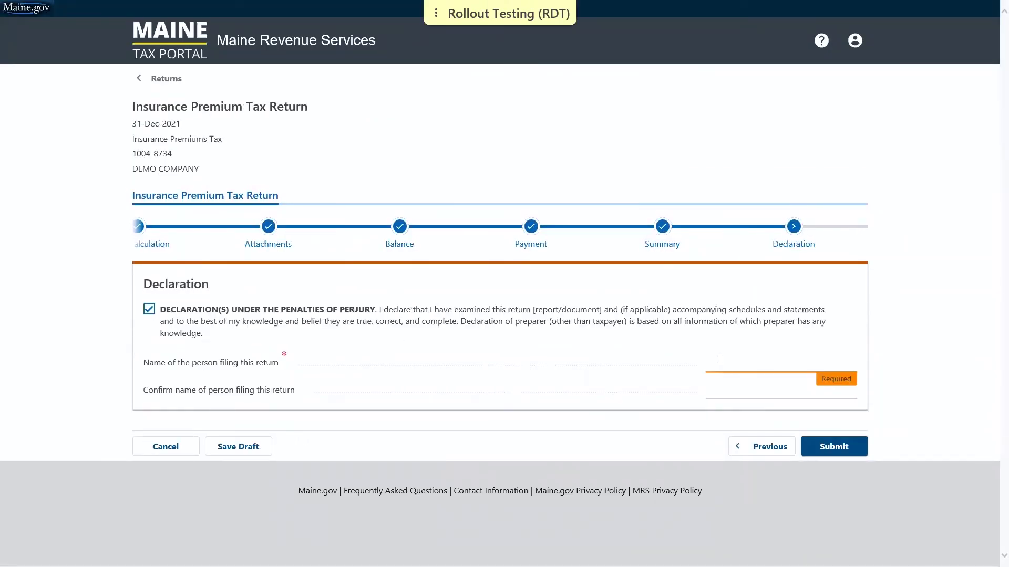
pyautogui.write('WILLIAM TAXPAYER')
pyautogui.press('Tab')
pyautogui.write('W')
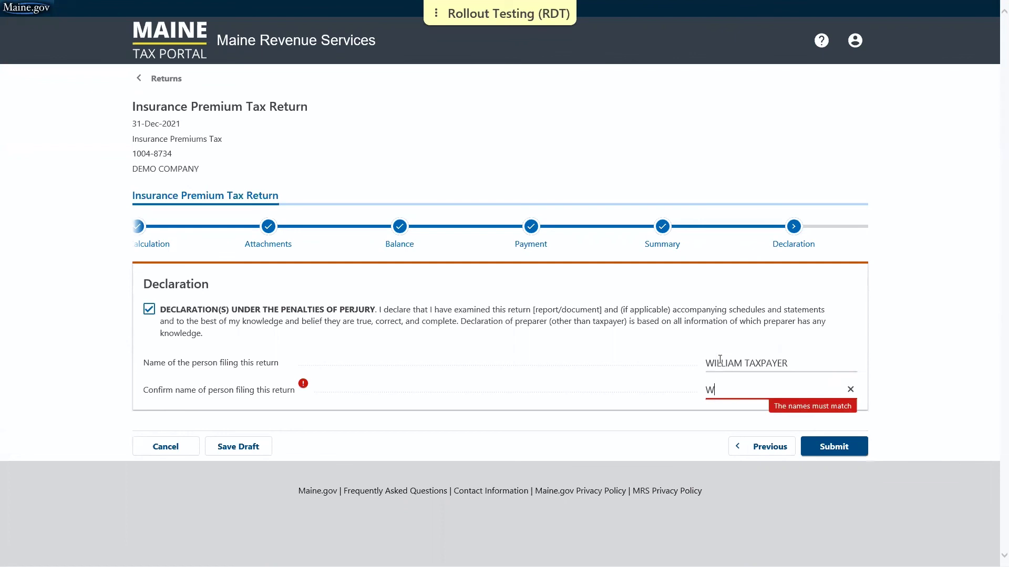
pyautogui.write('ILLIAM TAXPAYER')
pyautogui.click(828, 451)
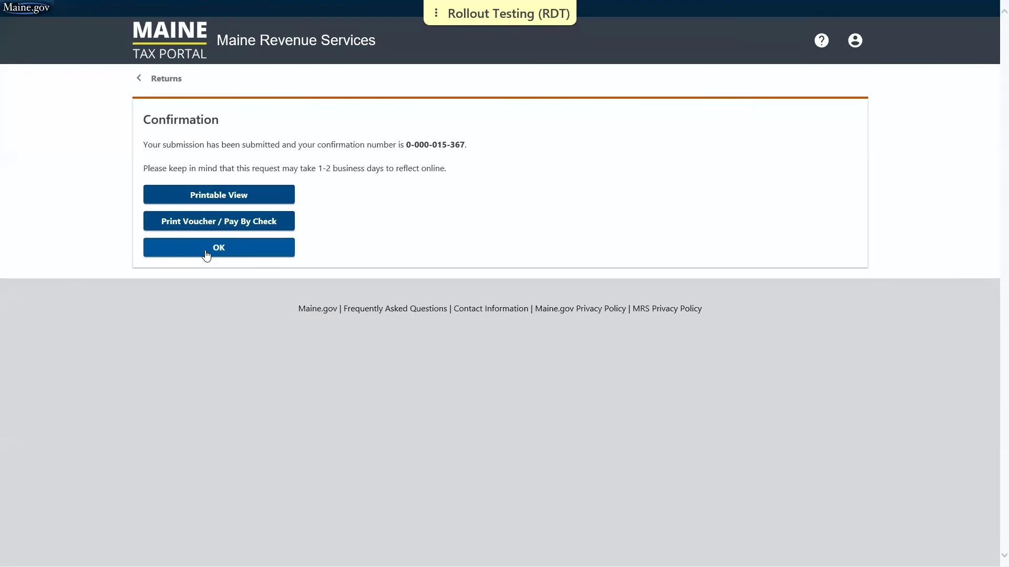
# Step: Acknowledge the submission confirmation page showing the confirmation number
pyautogui.click(207, 255)
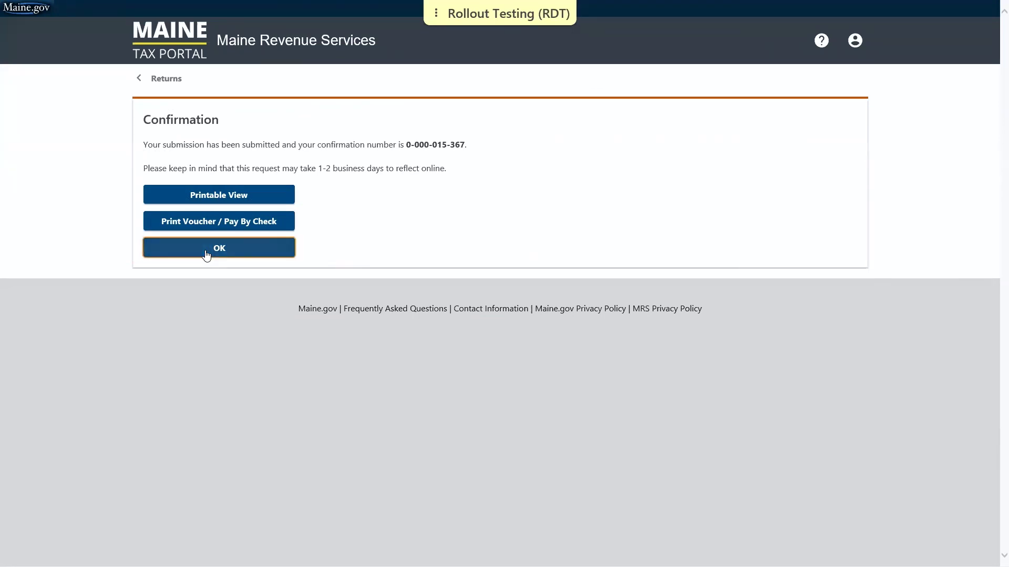